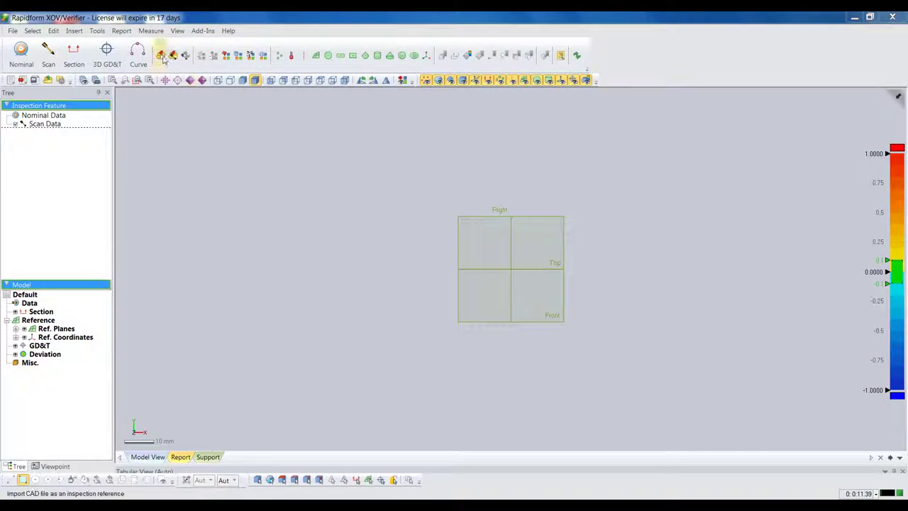
Step: Import Design_Sheetmetal.X_B from the sample_sheetmetal folder as the nominal data
left_click(161, 56)
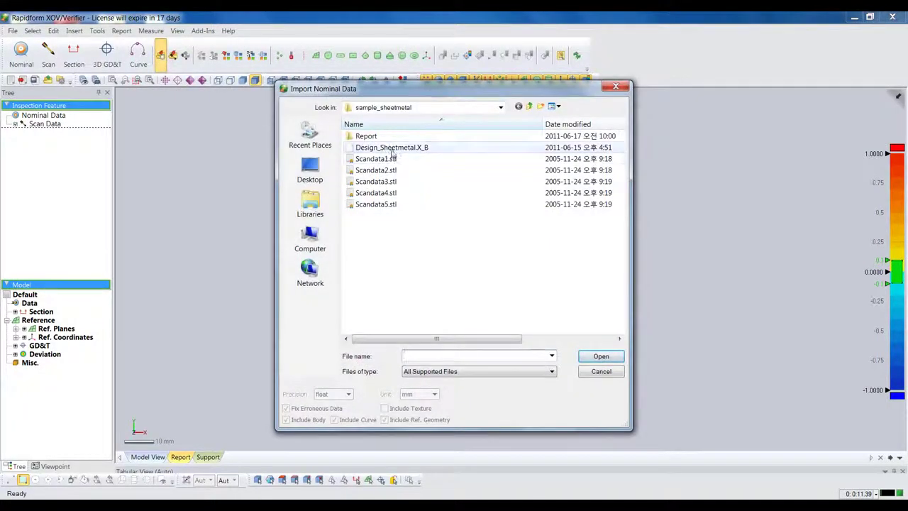
left_click(393, 147)
left_click(601, 357)
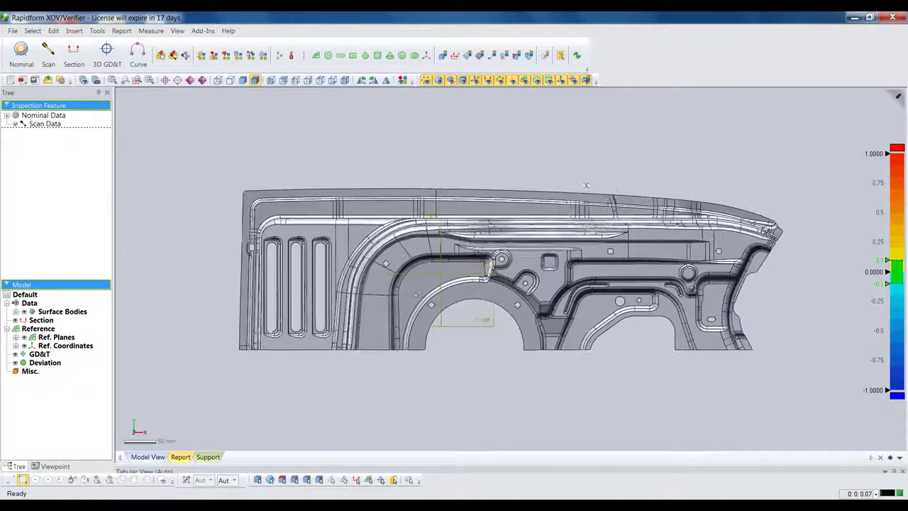
Step: Import Scandata1.stl as the scan data, without running the inspection process
right_click_drag(570, 208, 400, 139, "shift")
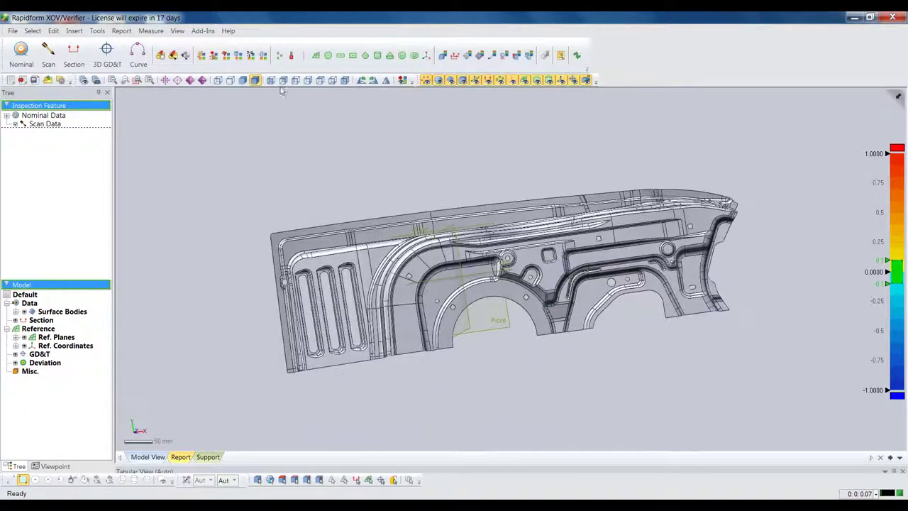
left_click(309, 80)
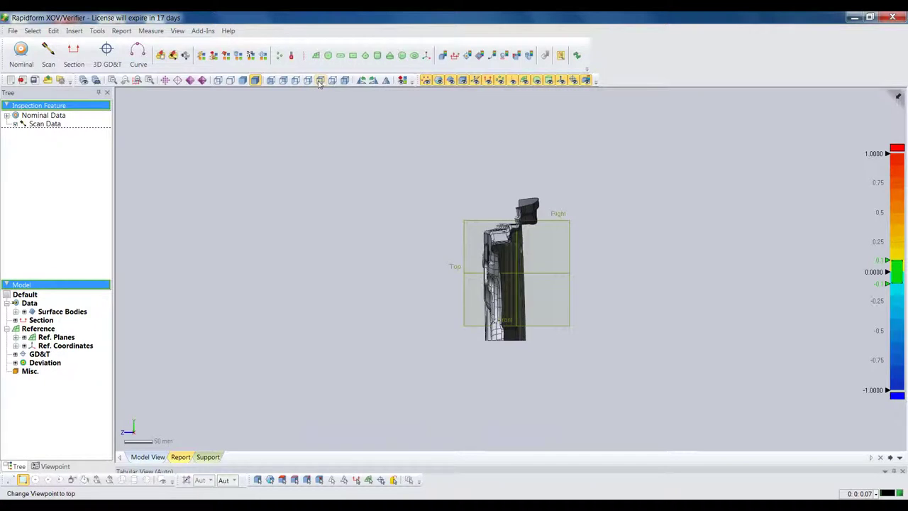
left_click(319, 81)
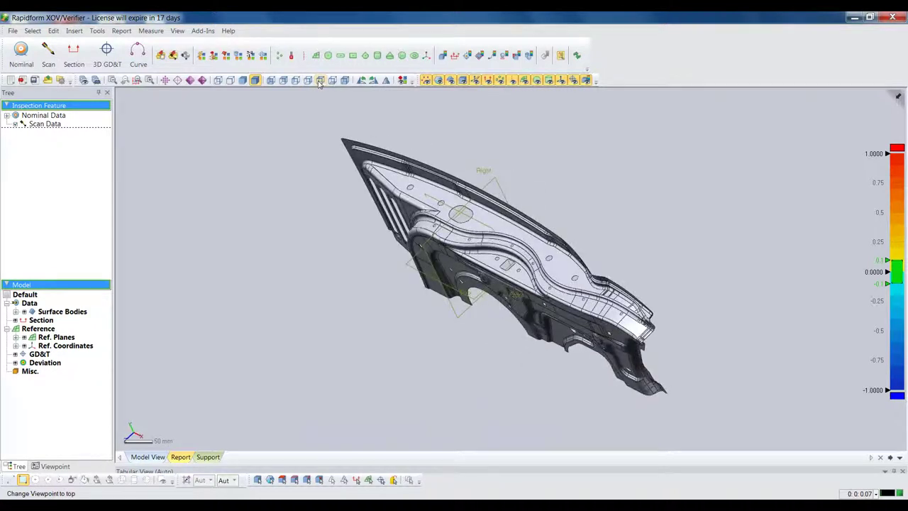
left_click(273, 81)
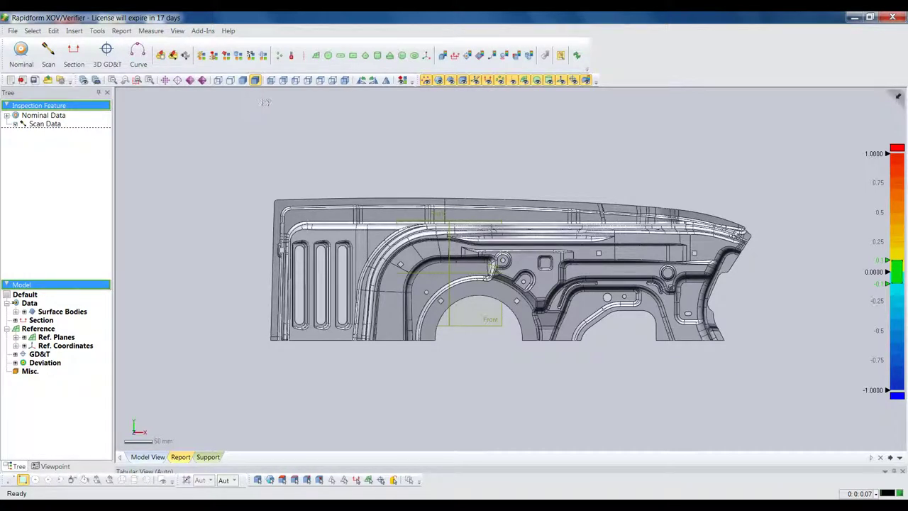
left_click(173, 55)
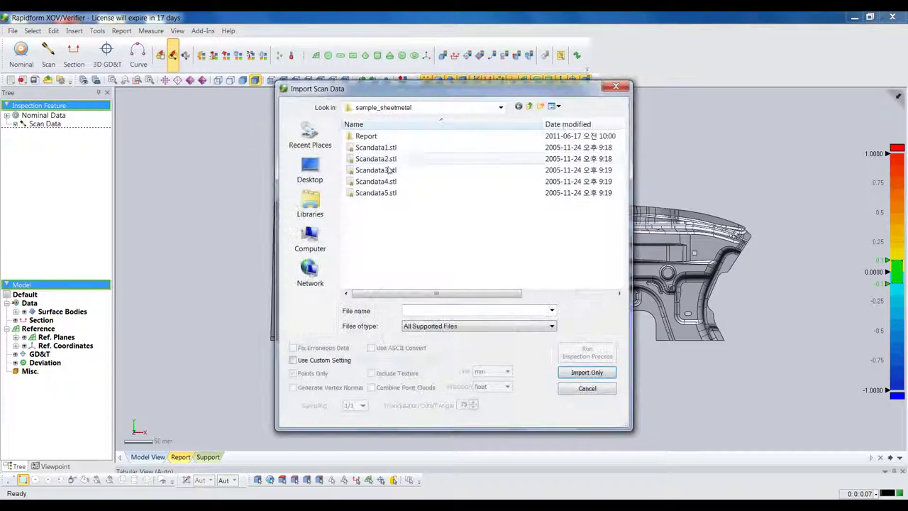
left_click(376, 148)
left_click(596, 372)
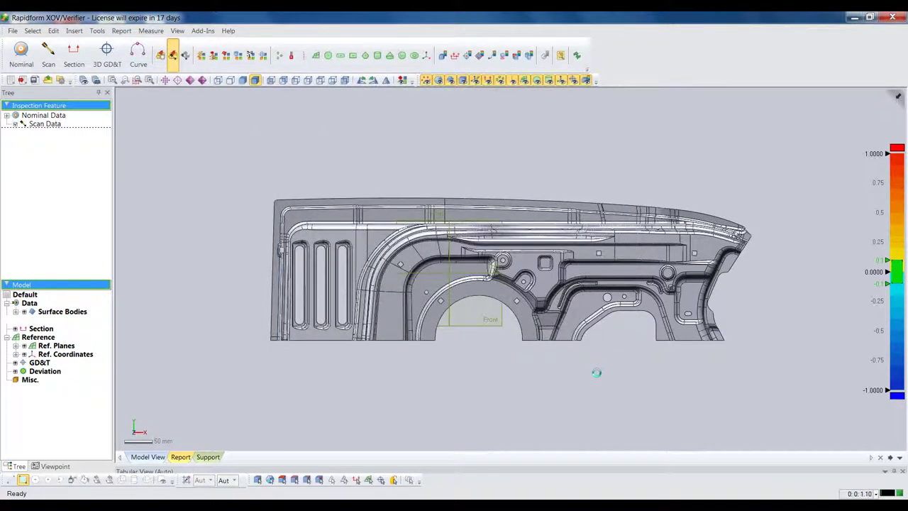
Step: Align the scan data to the nominal part with Auto Alignment, keeping the default options
right_click_drag(488, 364, 506, 344)
scroll(507, 344, "up", 3)
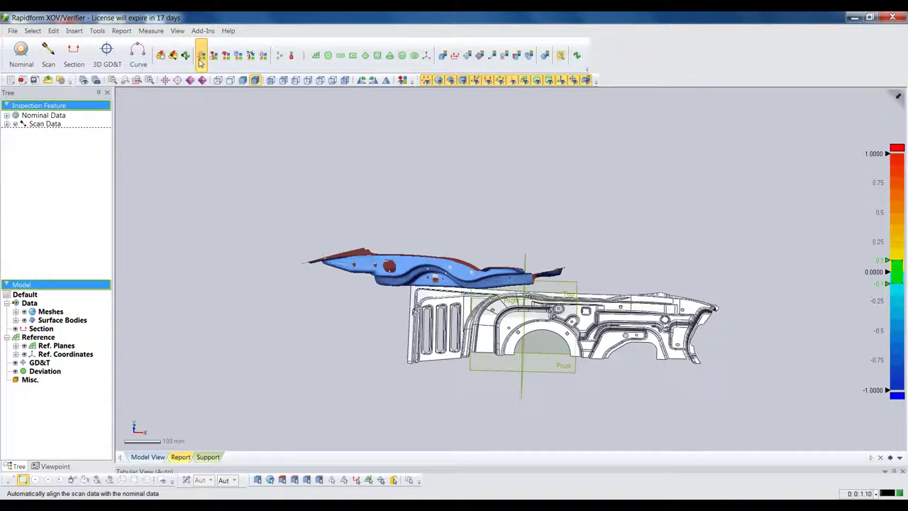
left_click(201, 56)
left_click(226, 101)
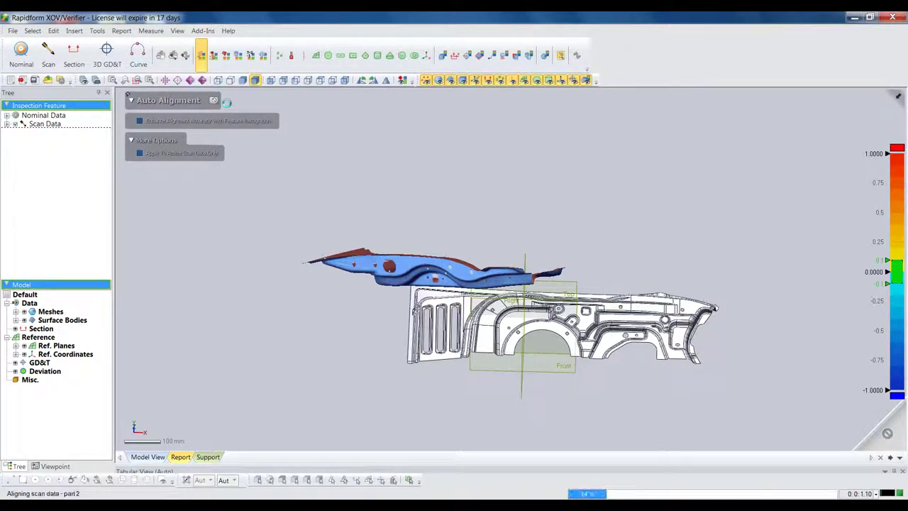
Step: Refine the scan's alignment to the nominal data with Best Fit, using a 25 % sampling ratio and at most 20 iterations
scroll(454, 361, "up", 5)
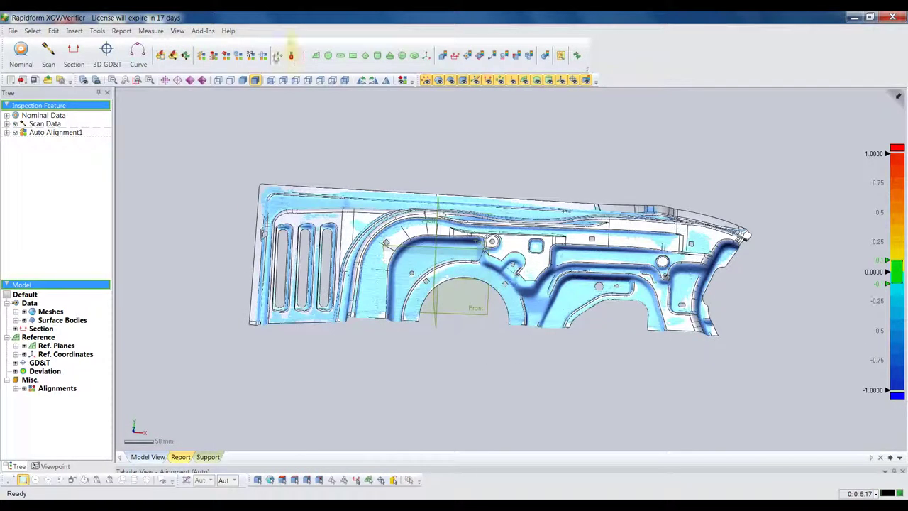
left_click(213, 55)
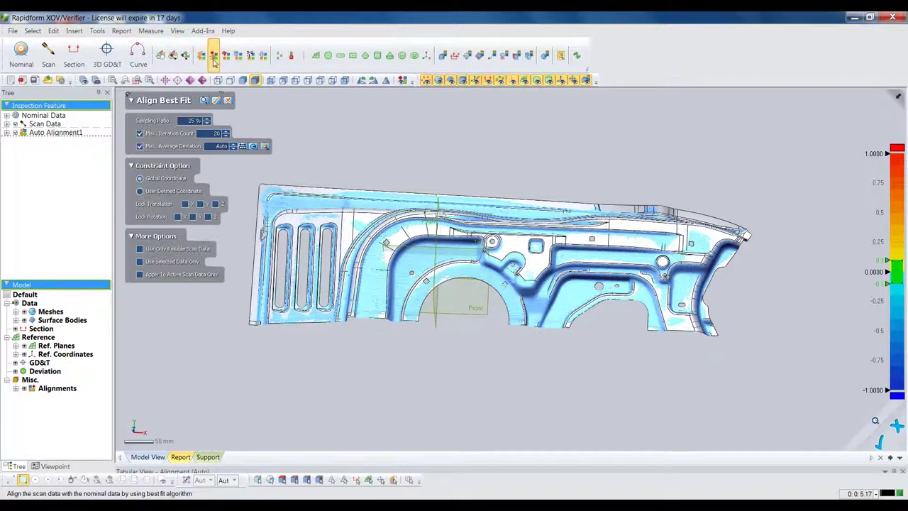
left_click(221, 101)
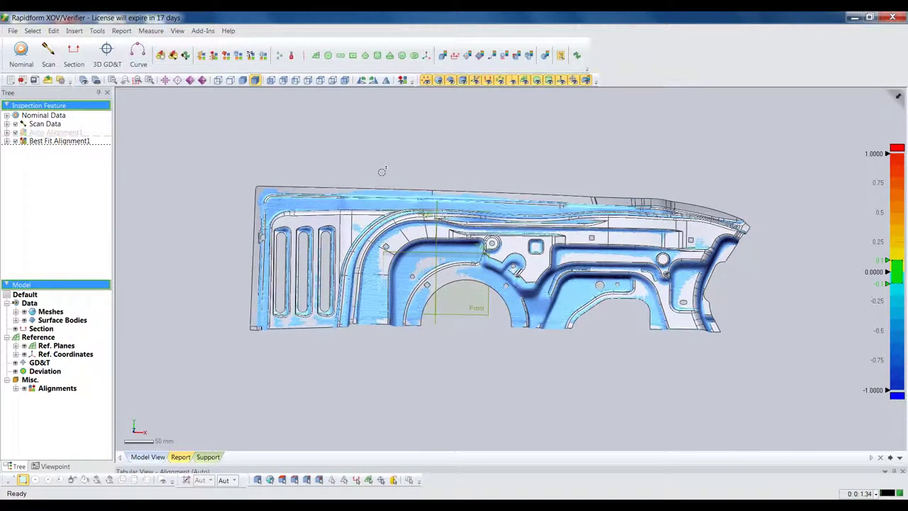
Step: Calculate the whole deviation of the panel with 100% scan sampling, the Shape method and minimum-distance projection
right_click_drag(490, 260, 495, 278, "ctrl")
scroll(495, 278, "up", 1)
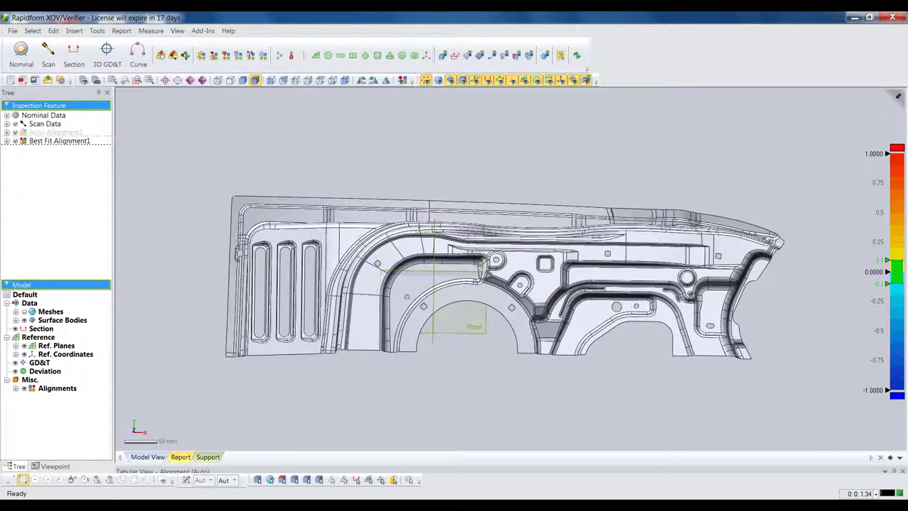
left_click(443, 59)
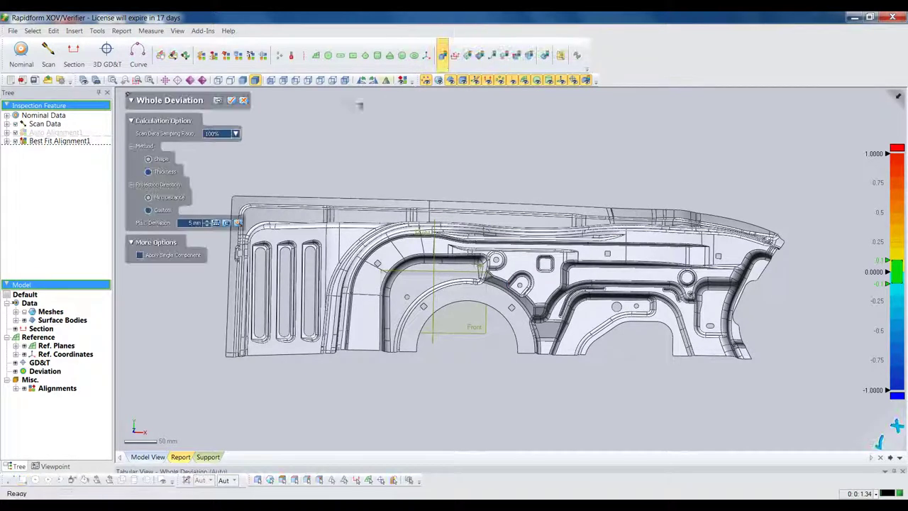
left_click(220, 101)
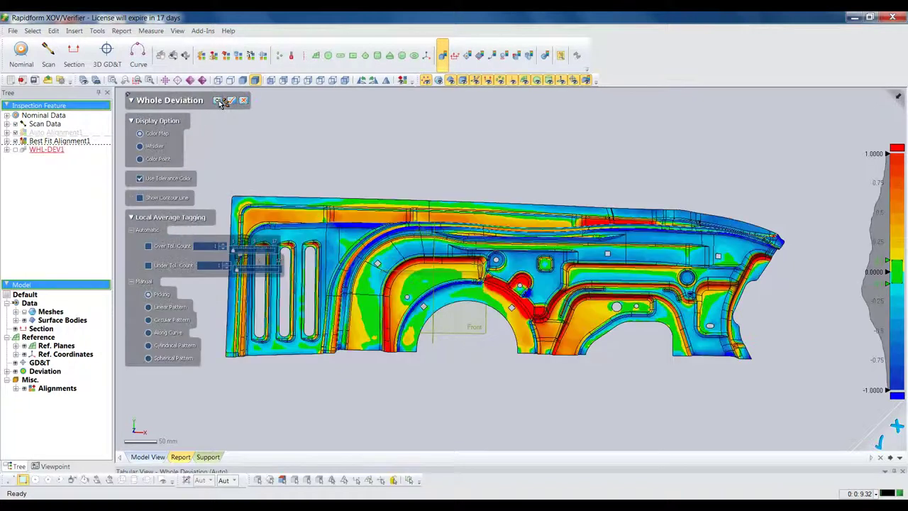
Step: Tag the gap distance at four points spread over the panel's color map and accept the whole deviation
scroll(447, 359, "up", 2)
right_click_drag(447, 359, 463, 363, "ctrl")
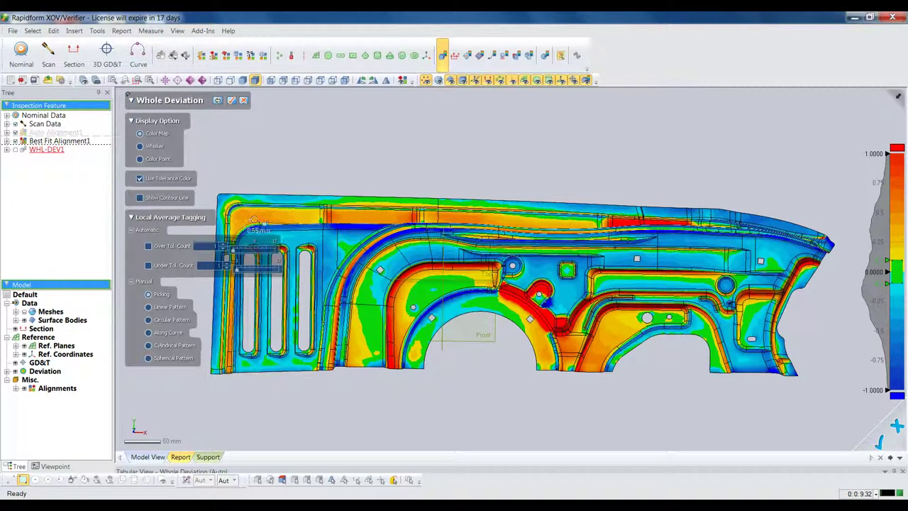
left_click(247, 214)
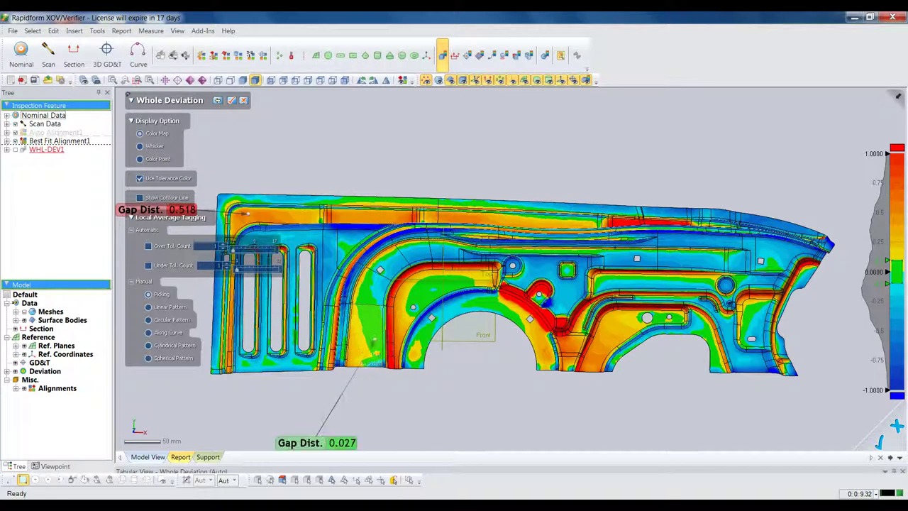
left_click(582, 220)
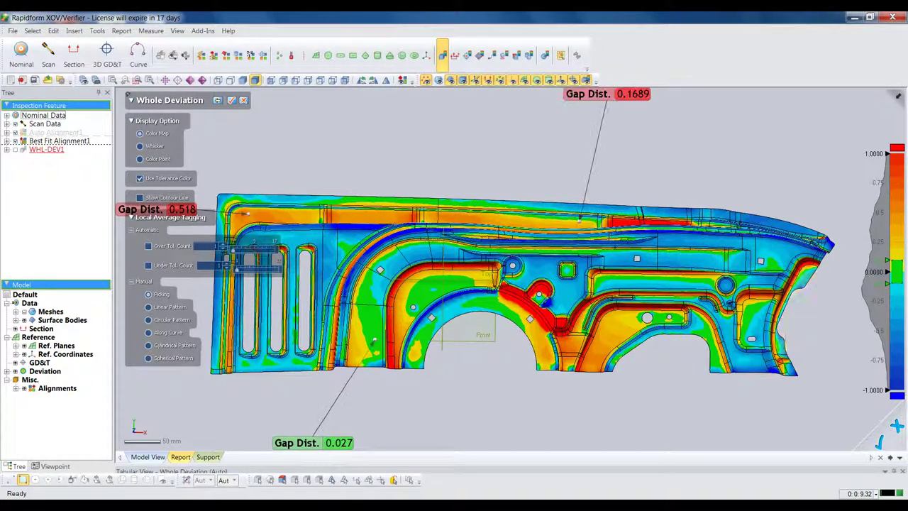
left_click(754, 362)
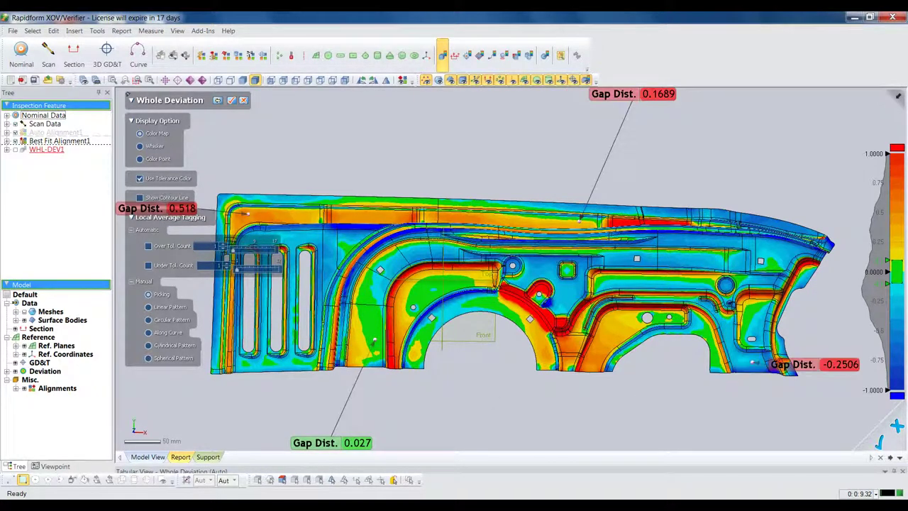
left_click(236, 101)
Step: Cut a section parallel to the Right plane at a 107.5 mm offset, with minimum-distance projection for its deviation
right_click_drag(434, 292, 415, 342)
left_click(75, 57)
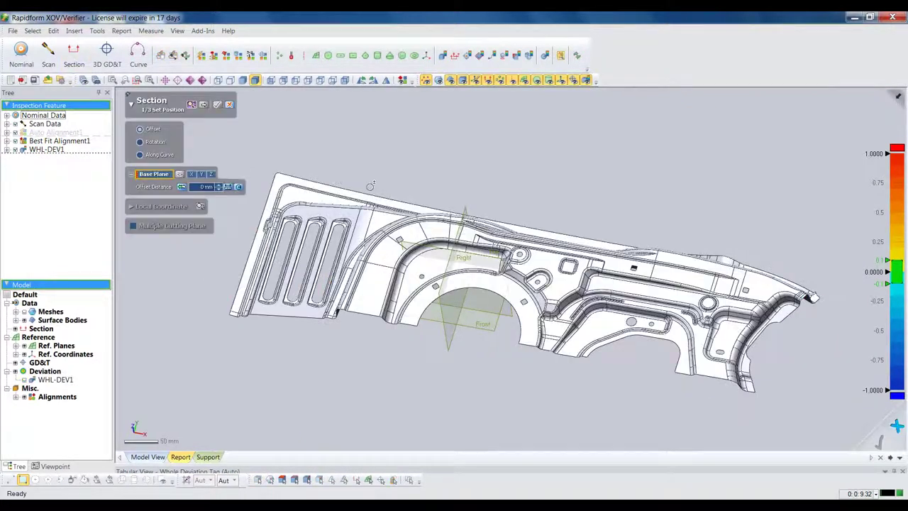
left_click(468, 249)
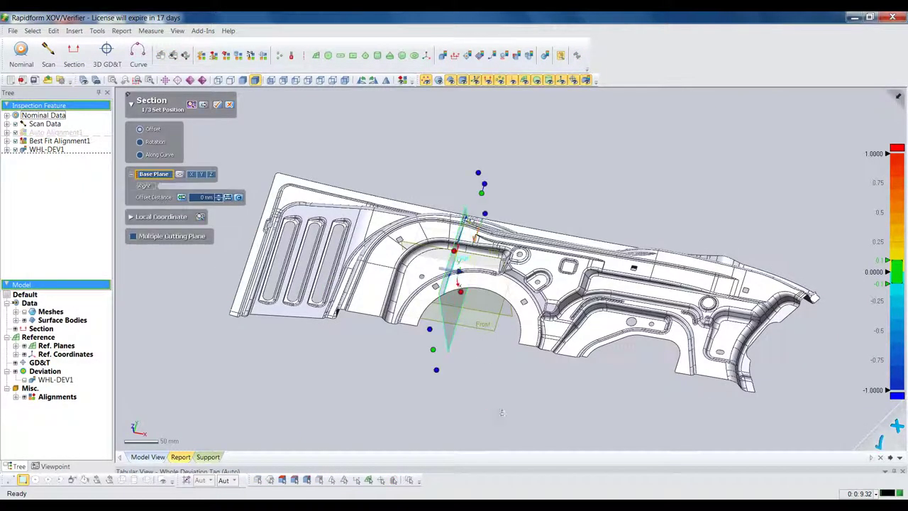
scroll(499, 418, "up", 4)
right_click_drag(497, 412, 449, 321)
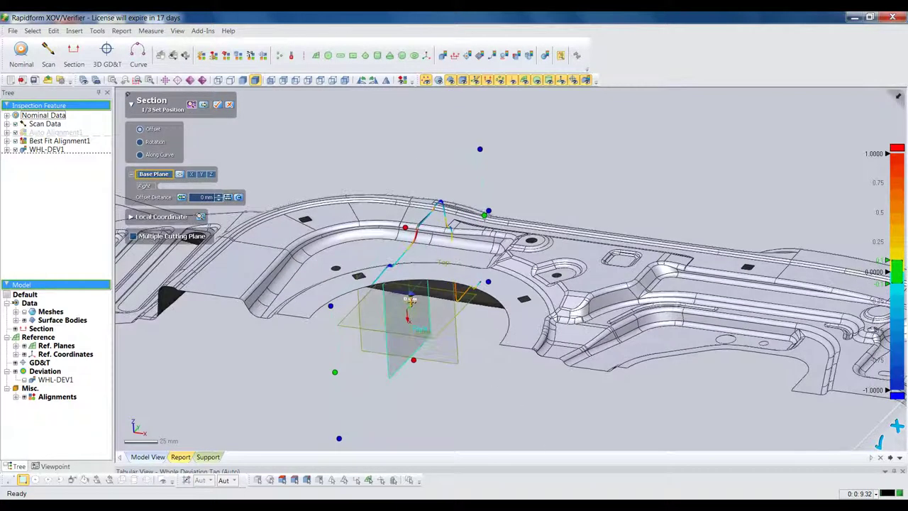
left_click_drag(412, 293, 547, 314)
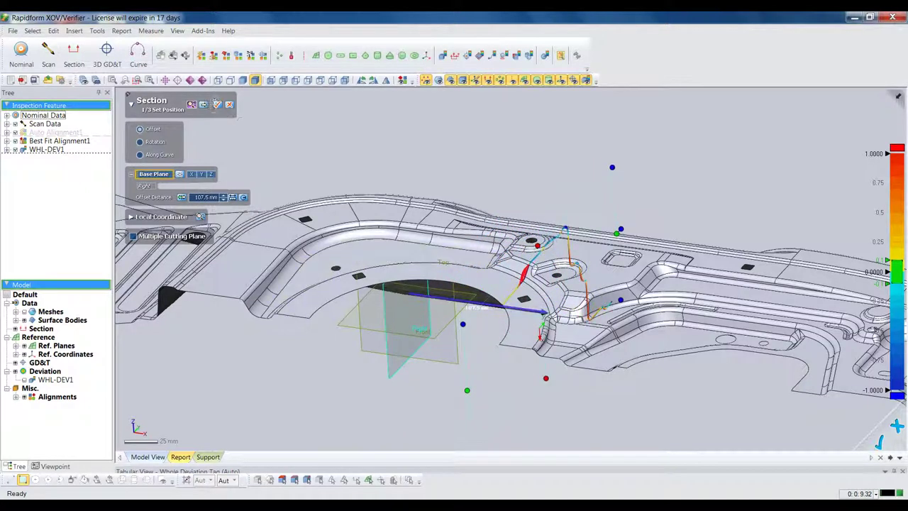
left_click(205, 105)
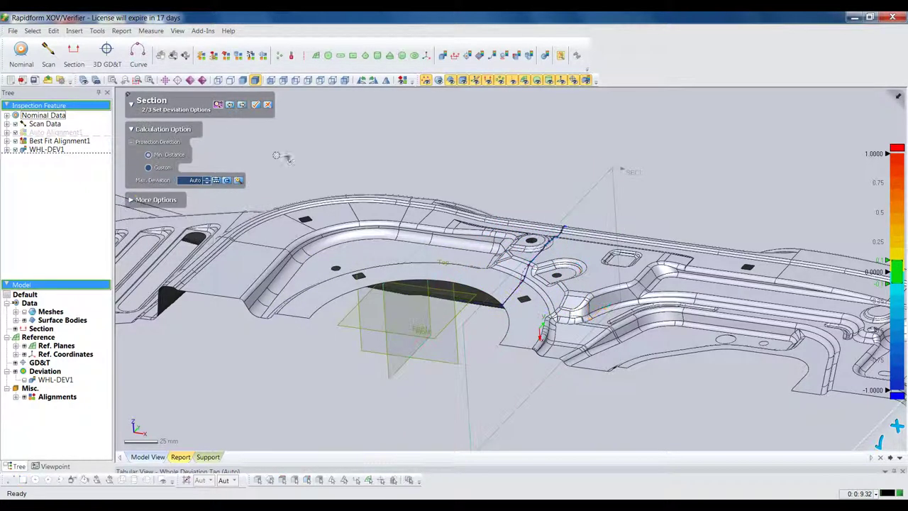
left_click(242, 105)
Step: Set the whisker multiplier of the section deviation display to 3
scroll(497, 245, "up", 5)
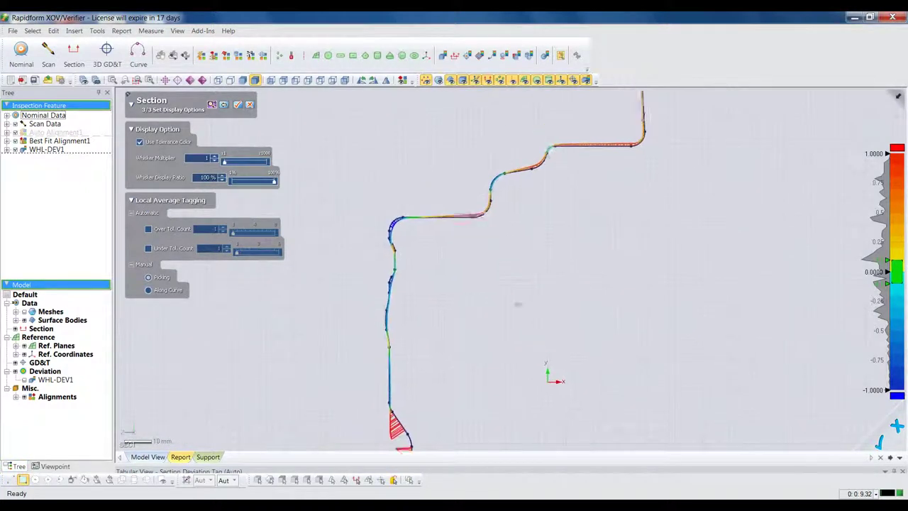
scroll(517, 241, "up", 2)
left_click_drag(232, 164, 235, 169)
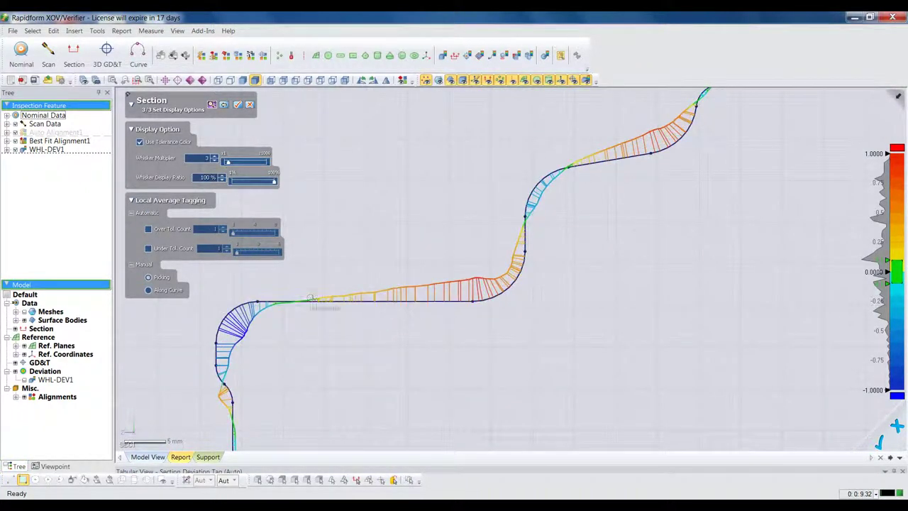
Step: Place four gap distance tags along the stepped part of the section profile and accept the section
left_click(298, 299)
left_click(344, 230)
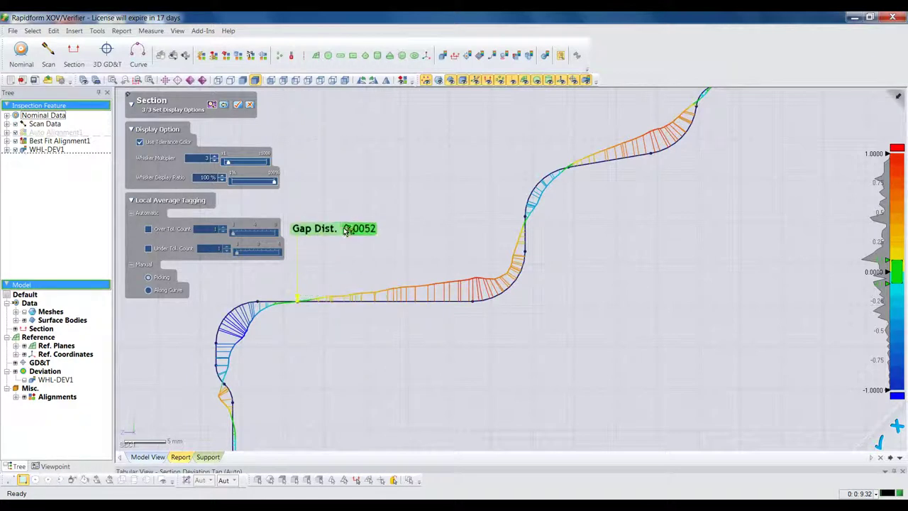
left_click(401, 297)
left_click(433, 217)
left_click(544, 174)
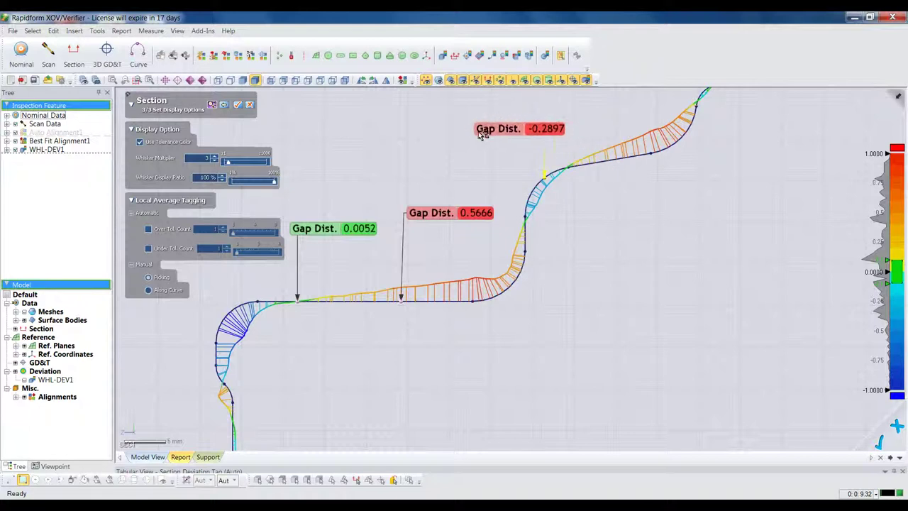
left_click(488, 141)
left_click(628, 160)
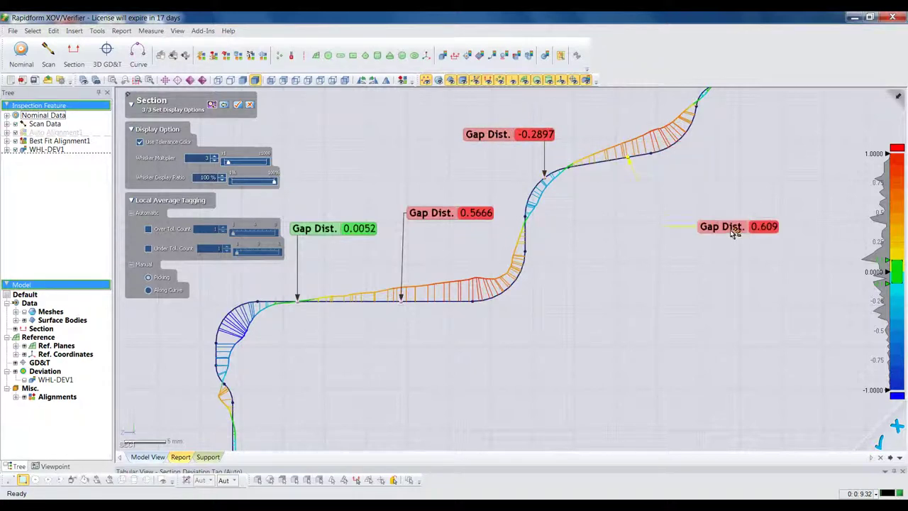
right_click_drag(580, 293, 617, 398, "shift")
left_click(238, 105)
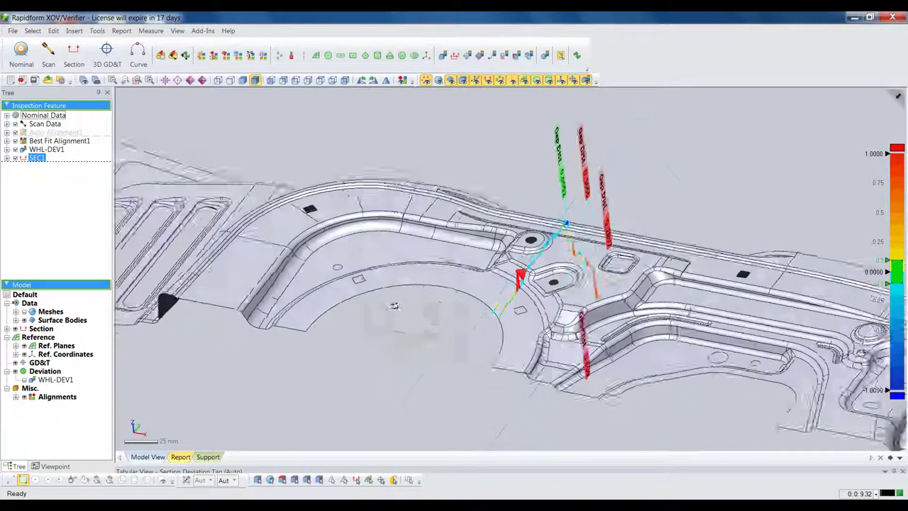
Step: Hide the finished section SEC1 in the model view
right_click_drag(348, 359, 358, 380)
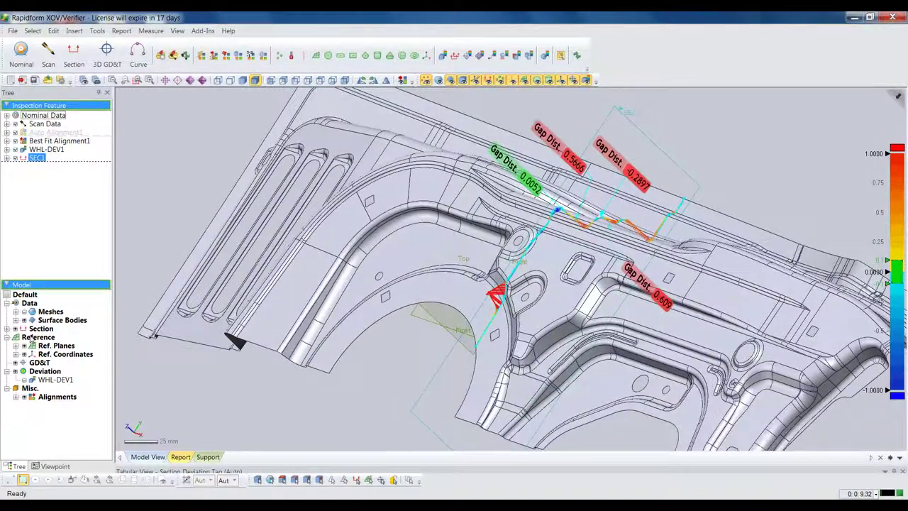
left_click(7, 328)
left_click(24, 337)
left_click(157, 217)
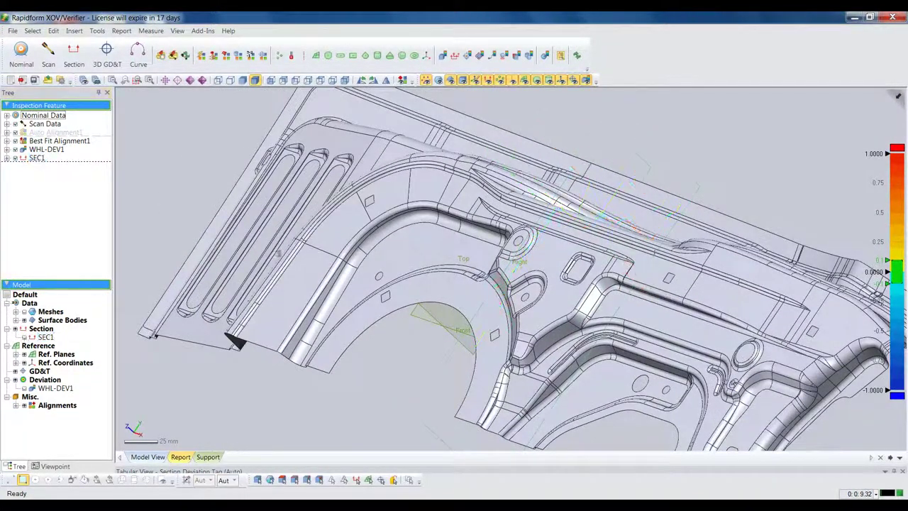
Step: Compute a boundary deviation along the panel's outer boundary, with a single component applied in the tangent direction
left_click(479, 55)
left_click(506, 179)
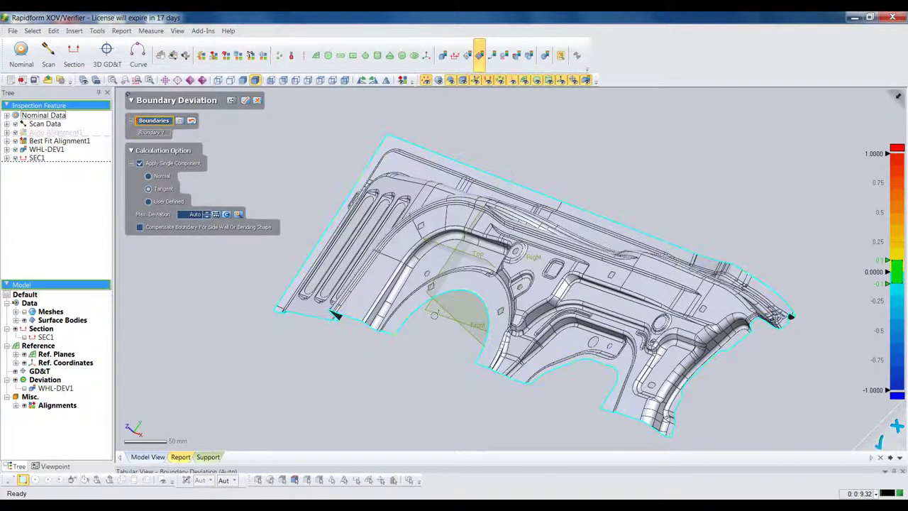
right_click_drag(435, 316, 496, 308)
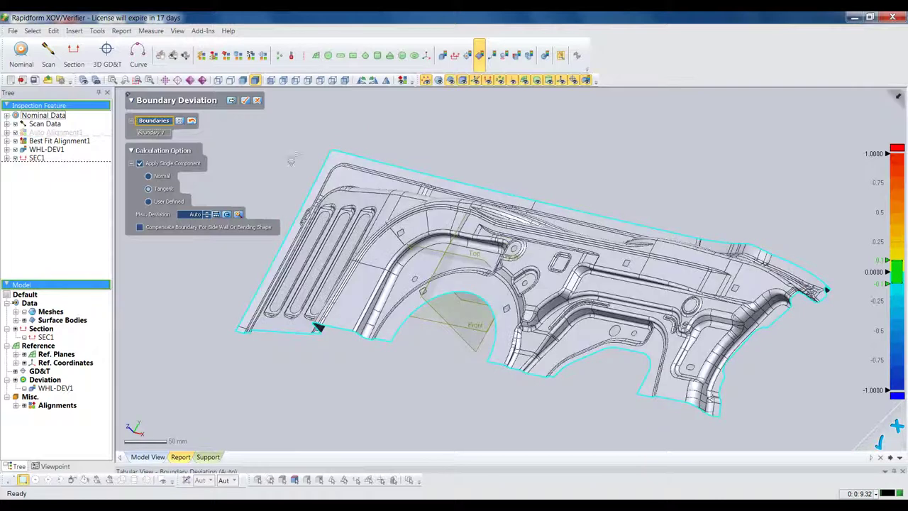
left_click(232, 101)
Step: Display the scan mesh in place of the CAD body around the large wheel arch to view its boundary deviation
right_click_drag(415, 291, 386, 333, "ctrl")
scroll(498, 274, "up", 4)
right_click_drag(499, 274, 561, 152, "ctrl")
scroll(458, 355, "up", 4)
right_click_drag(468, 340, 487, 323)
key("ctrl+4")
key("ctrl+1")
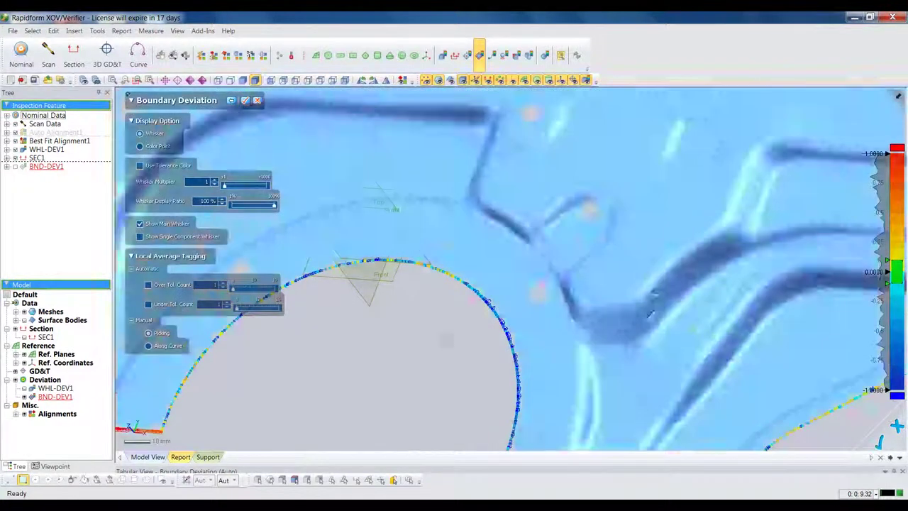
Step: Finish the boundary deviation with four tags along the panel's long edge and return to the CAD body display
right_click_drag(742, 339, 559, 312)
right_click_drag(558, 262, 530, 197)
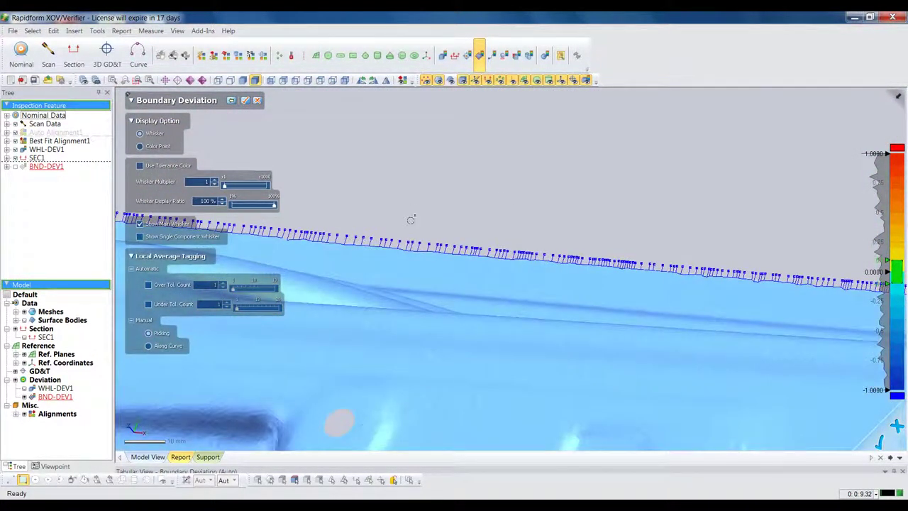
key("ctrl+4")
key("ctrl+1")
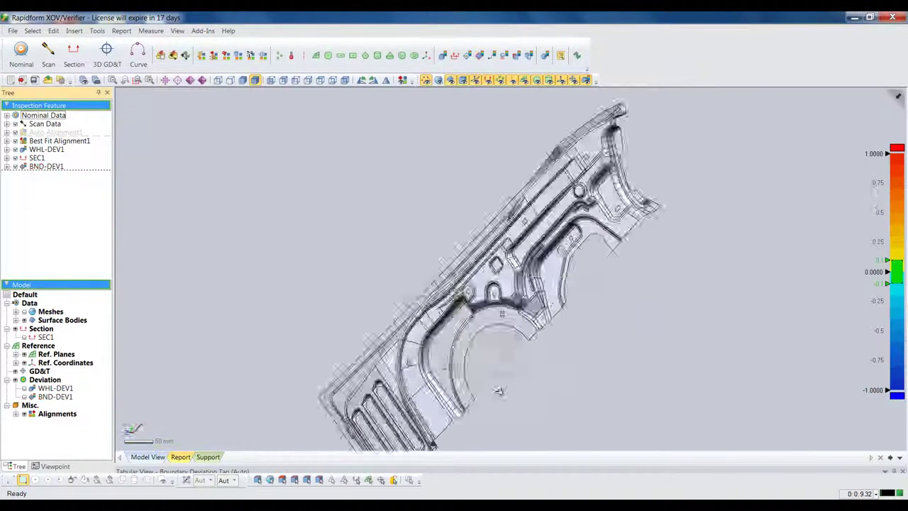
Step: Start a 3D GD&T set and add a Smart Dimension between the end arcs of the long slot nearest the wheel arch
right_click_drag(501, 391, 184, 314)
left_click(114, 63)
mouse_move(496, 385)
right_mouse_down()
mouse_move(347, 316)
mouse_move(273, 267)
mouse_move(435, 306)
mouse_move(482, 306)
right_mouse_up()
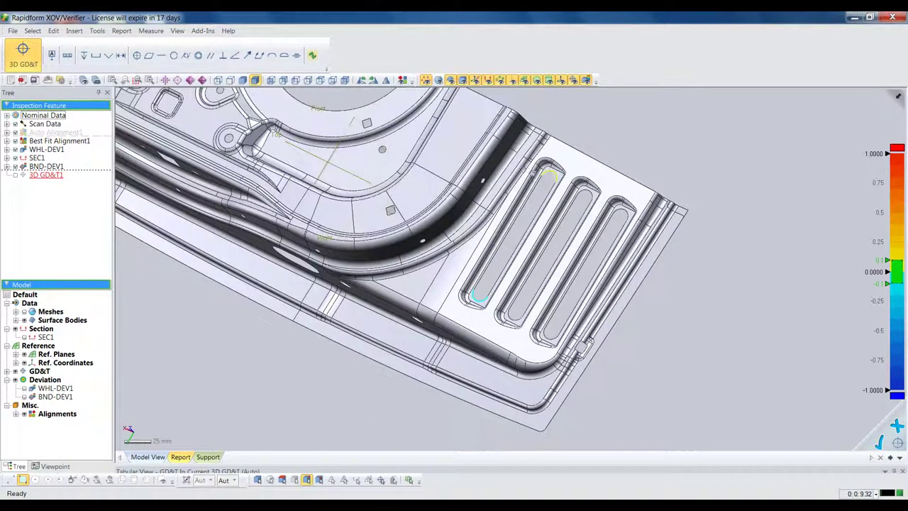
left_click(66, 56)
left_click(476, 293)
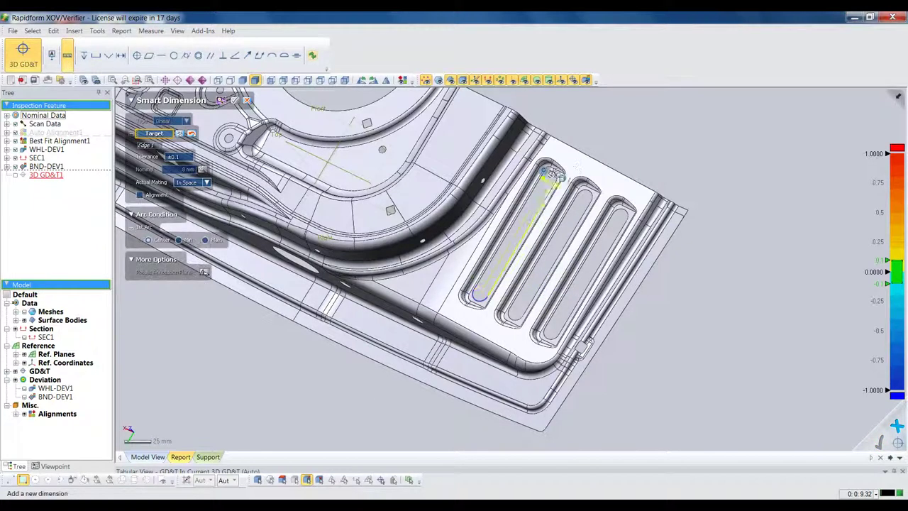
left_click(550, 207)
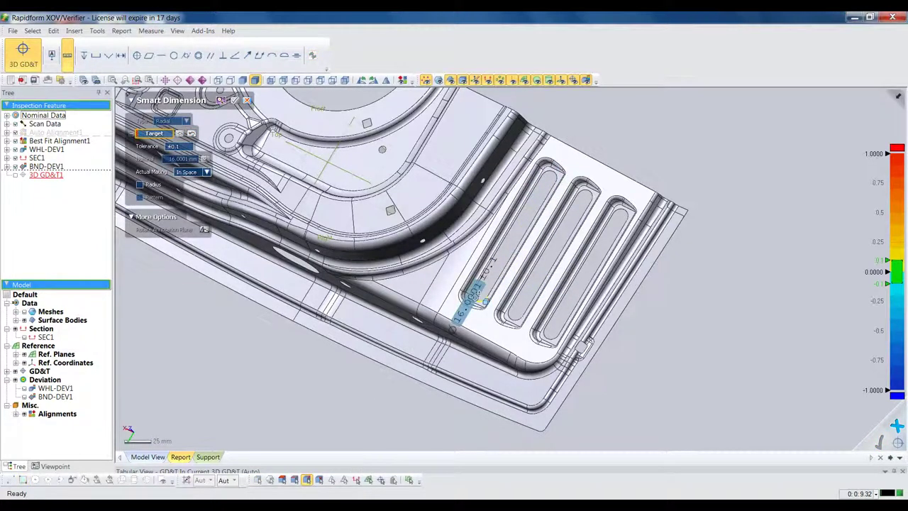
left_click(481, 295)
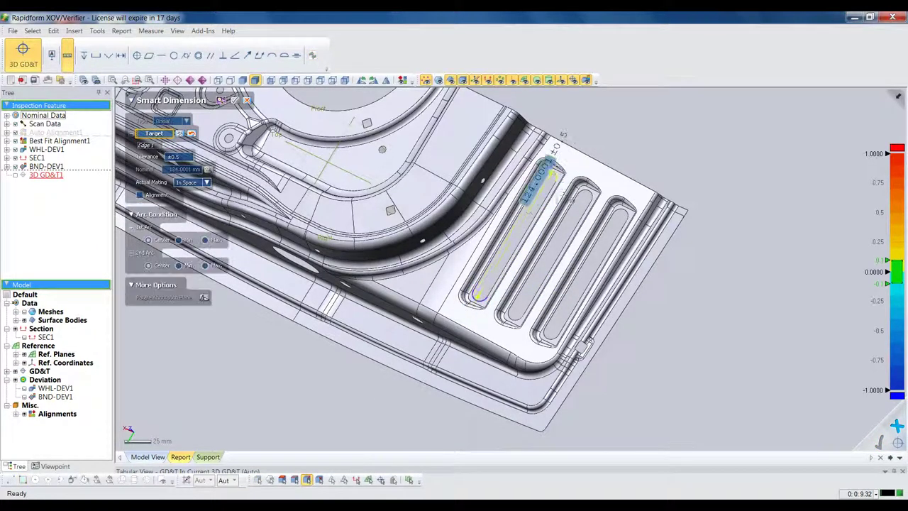
left_click(550, 172)
left_click(526, 226)
Step: Dimension the distance between the end arcs of the slot nearest the panel's end edge
left_click(554, 332)
left_click(618, 210)
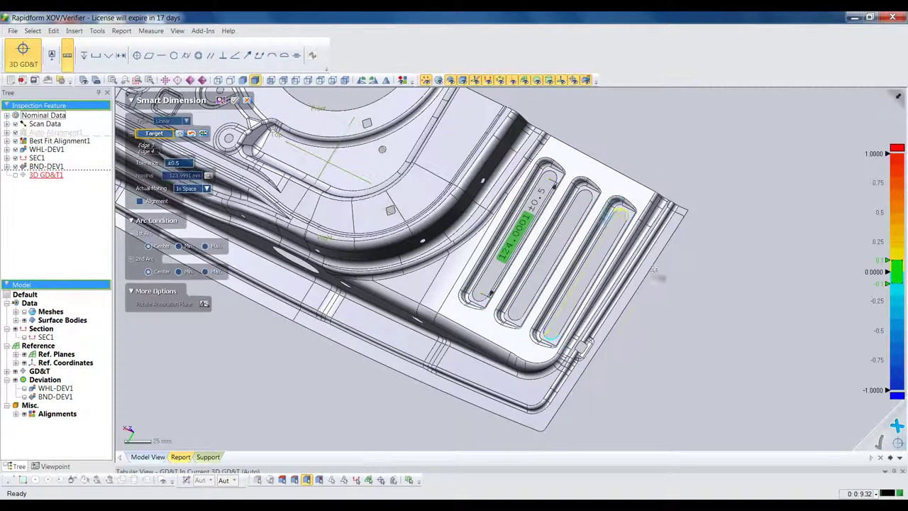
left_click(615, 269)
Step: Dimension the spacing of the two small round side-wall holes near the slots, placing the label outside the panel edge
right_click_drag(359, 413, 655, 298, "ctrl")
left_click(424, 318)
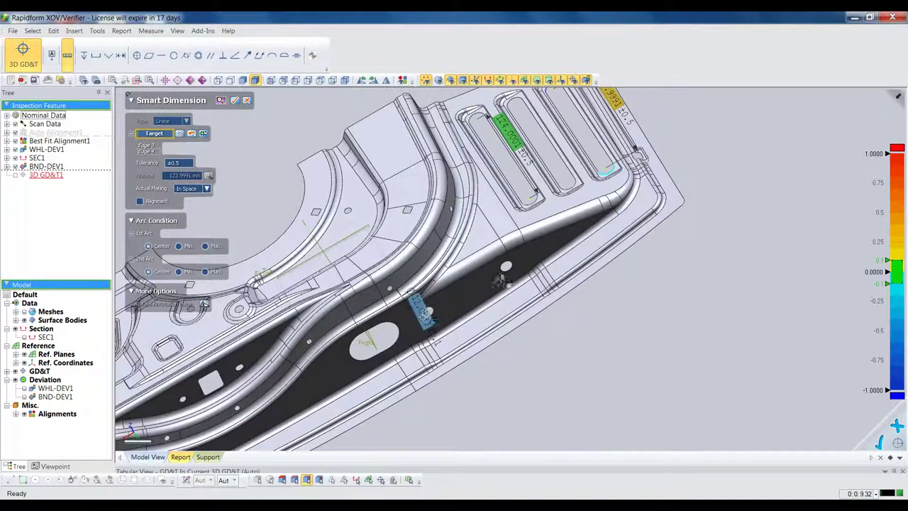
left_click(505, 264)
right_click_drag(507, 266, 533, 294)
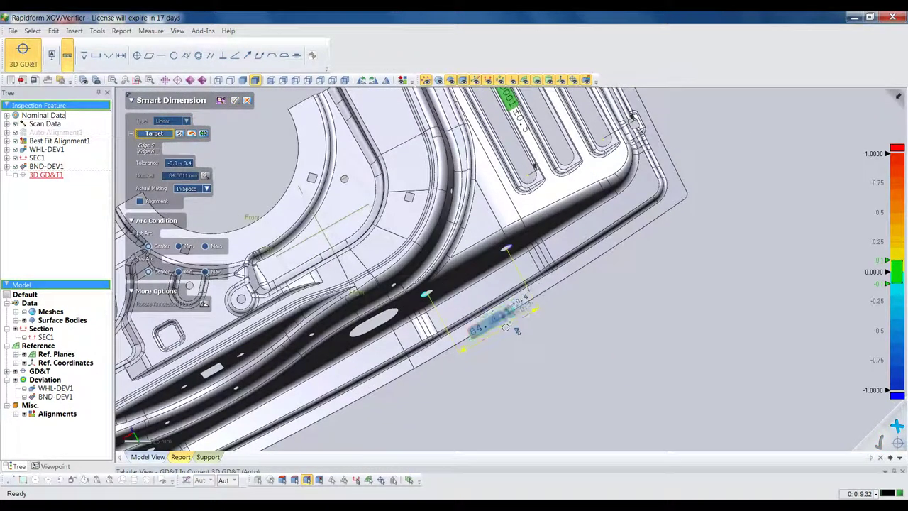
left_click(506, 327)
Step: Dimension the spacing of the two round side-wall holes near the opposite end, placing the label outside the panel
right_click_drag(391, 387, 639, 314, "ctrl")
right_click_drag(425, 383, 389, 329)
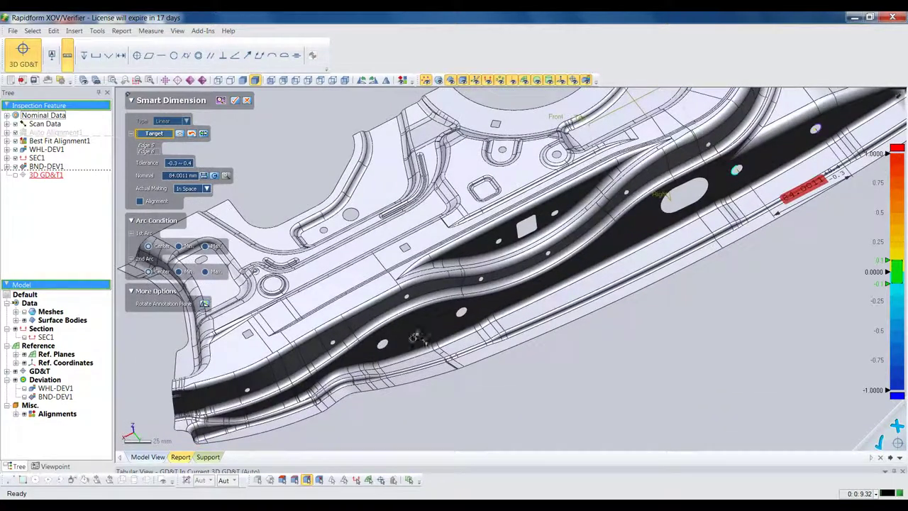
left_click(378, 345)
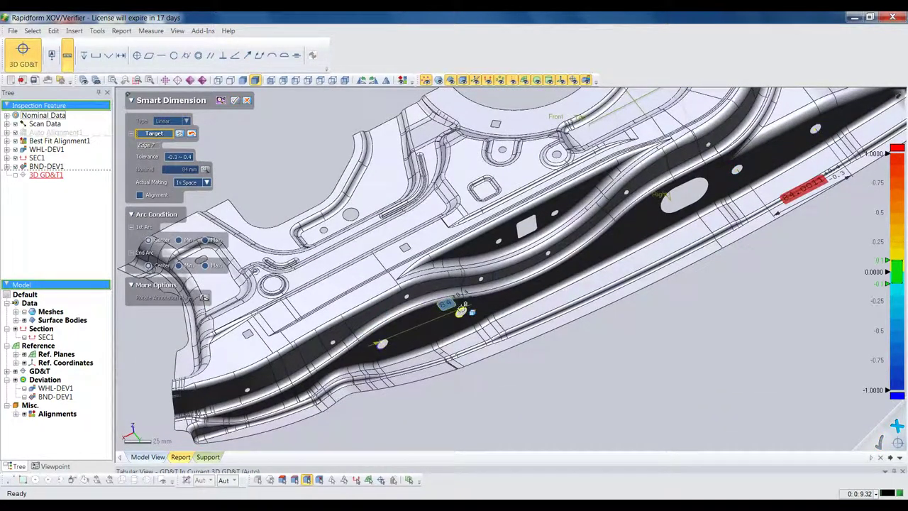
left_click(463, 310)
right_click_drag(465, 319, 501, 411)
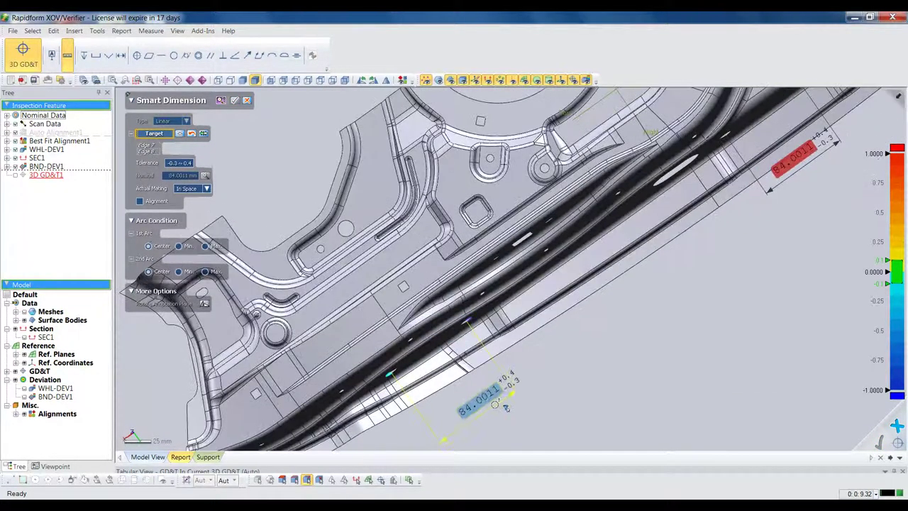
left_click(499, 408)
Step: Dimension the diameter of the large wheel arch arc, placing the label inside the arch opening
right_click_drag(655, 265, 459, 426)
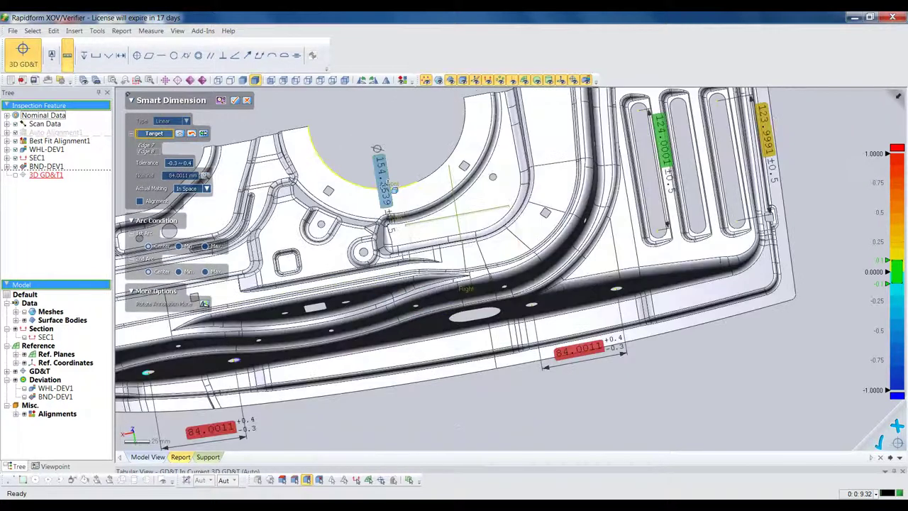
left_click(389, 186)
left_click(402, 101)
Step: Dimension the diameters of the round hole and the corner arc at the smaller cutout, spacing out their labels above the panel
right_click_drag(364, 144, 557, 230, "ctrl")
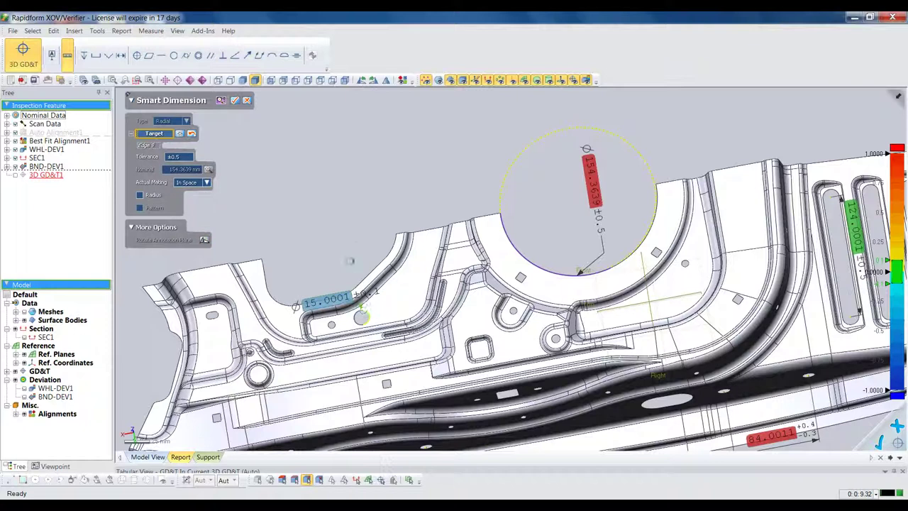
left_click(362, 316)
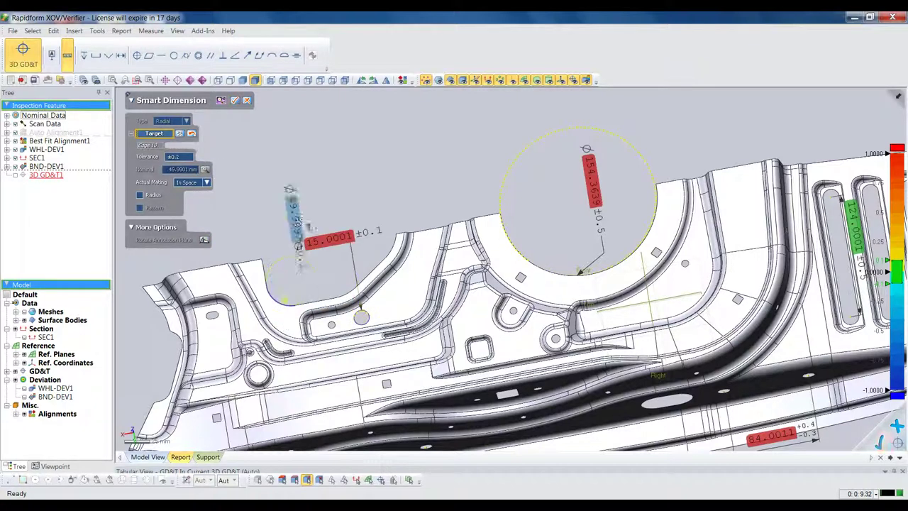
left_click(301, 221)
left_click_drag(301, 215, 252, 180)
left_click(379, 188)
left_click(235, 100)
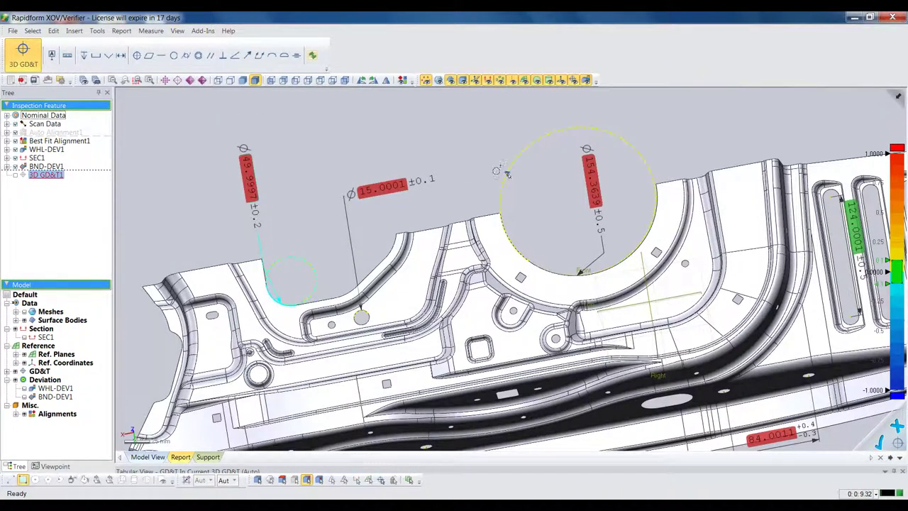
Step: Close the 3D GD&T set with the whole dimensioned panel in view and clear the selection
scroll(495, 182, "down", 5)
right_click_drag(518, 405, 473, 395)
left_click(512, 410)
scroll(472, 395, "up", 2)
left_click(33, 68)
left_click(40, 62)
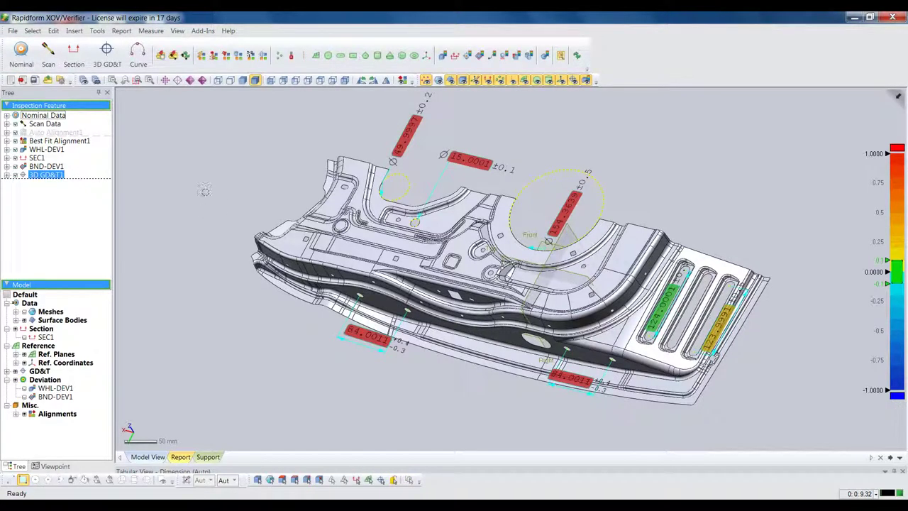
left_click(204, 191)
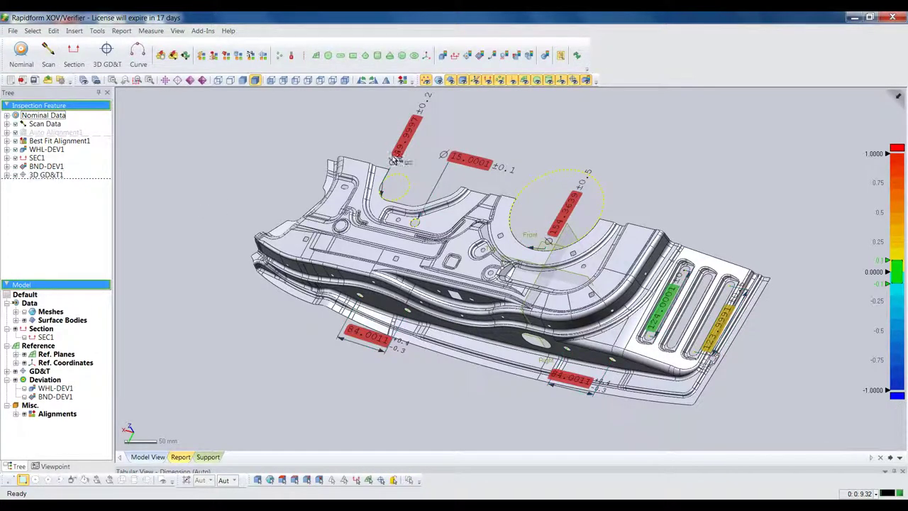
Step: Generate a new inspection report with a cover page, covering the data, alignment, section, GD&T and deviation results
left_click(180, 457)
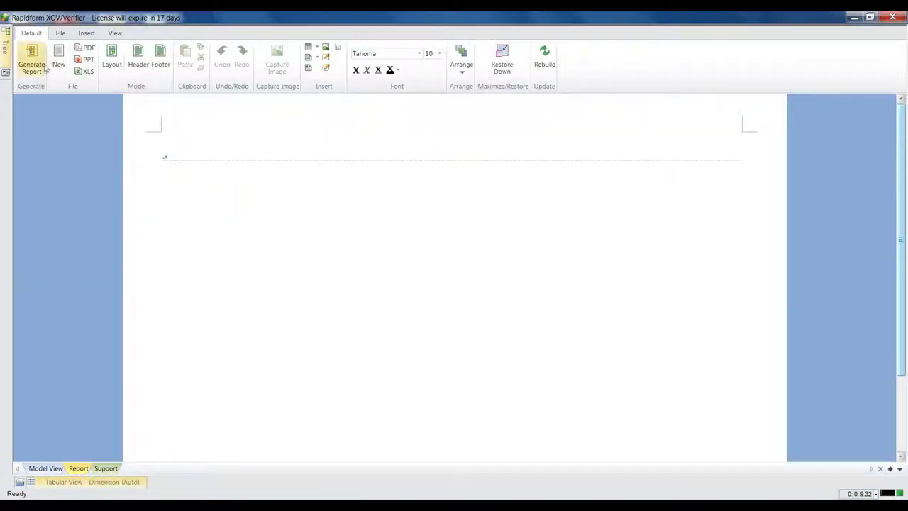
left_click(44, 68)
left_click(32, 62)
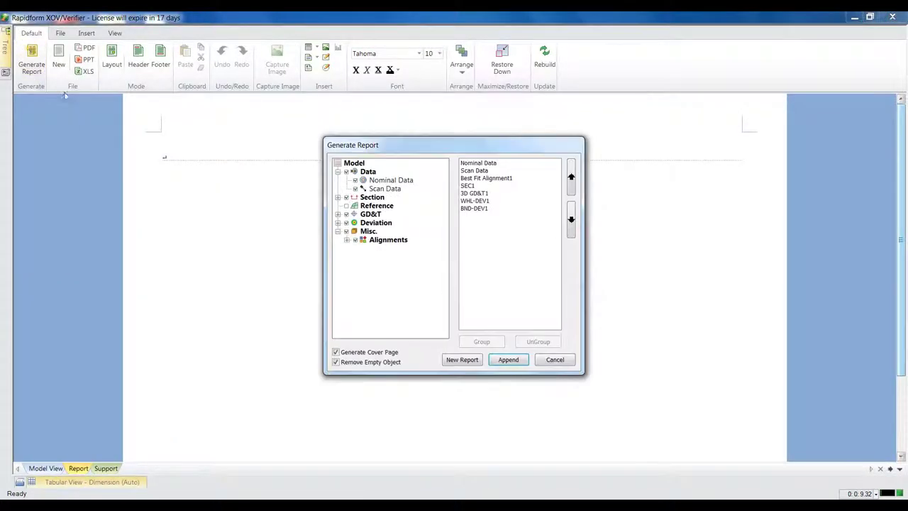
left_click(462, 360)
Step: Review the report pages as a slide show, including the section and boundary deviation results, and exit it
left_click(115, 33)
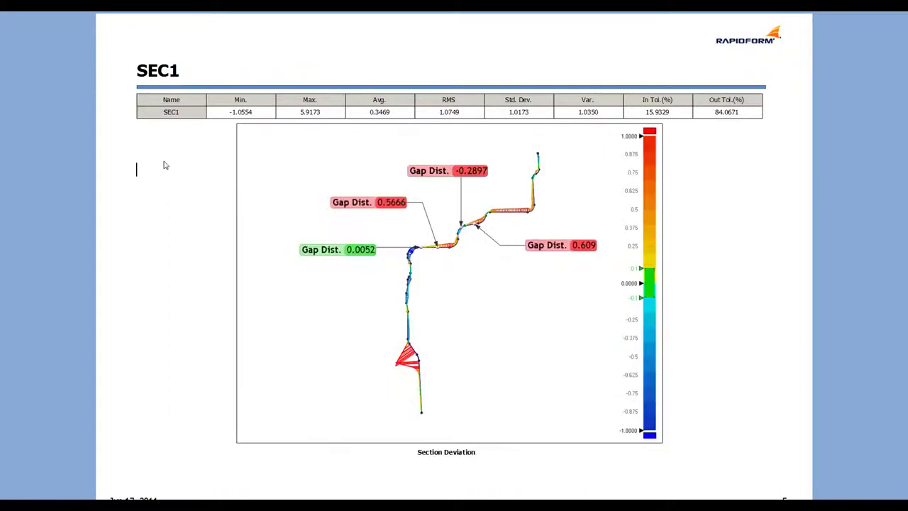
left_click(164, 163)
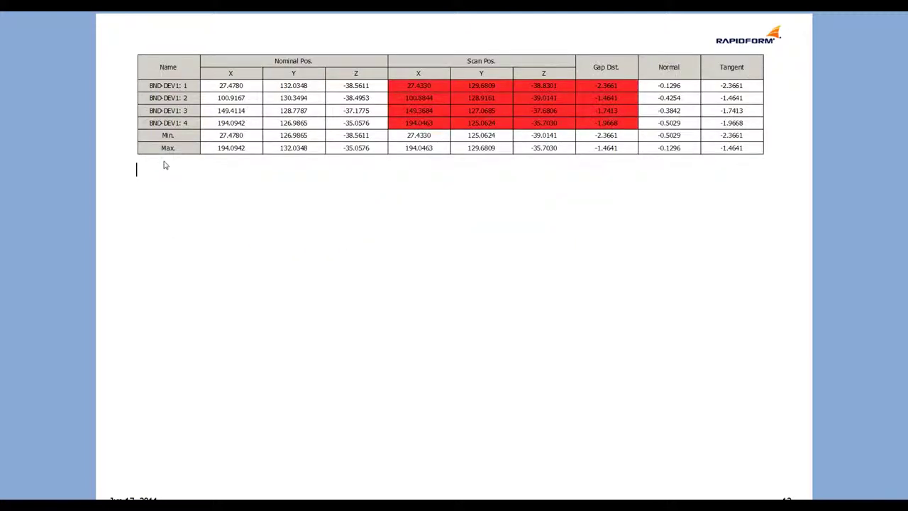
key("Escape")
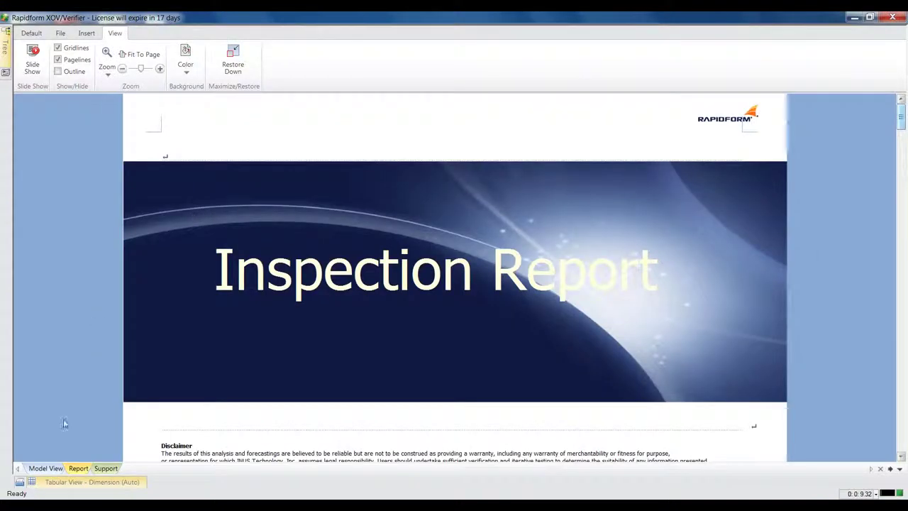